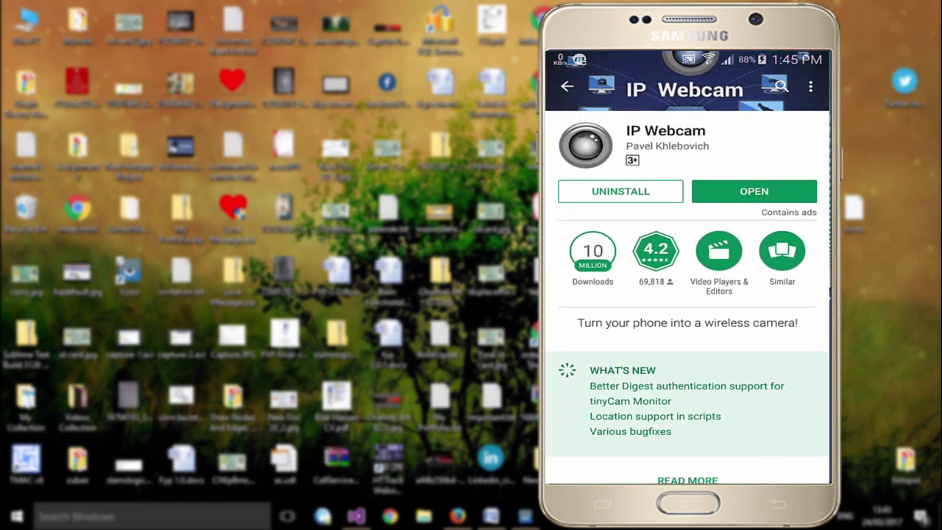
- Scroll back up on the installed IP Webcam store page showing Uninstall and Open
scroll(688, 295, up, 10)
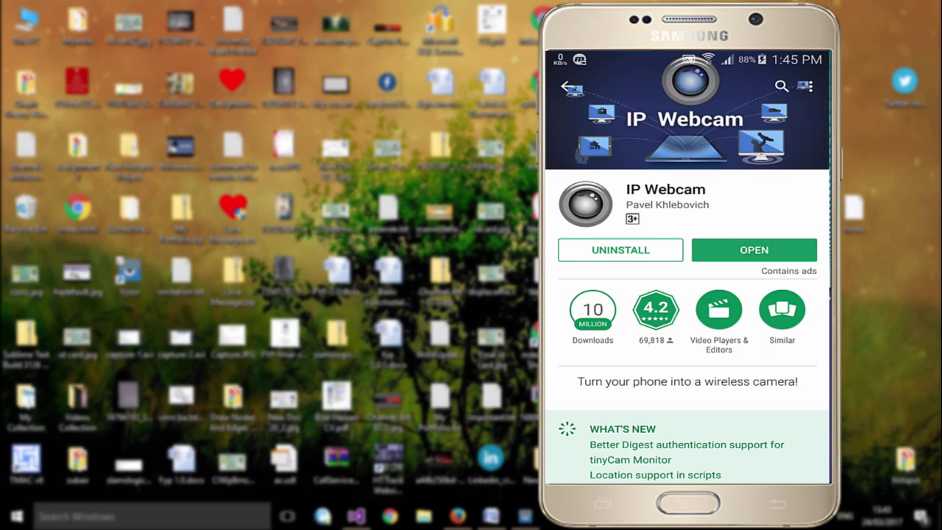
- Launch IP Webcam from its store page and scroll through its settings list
click(753, 250)
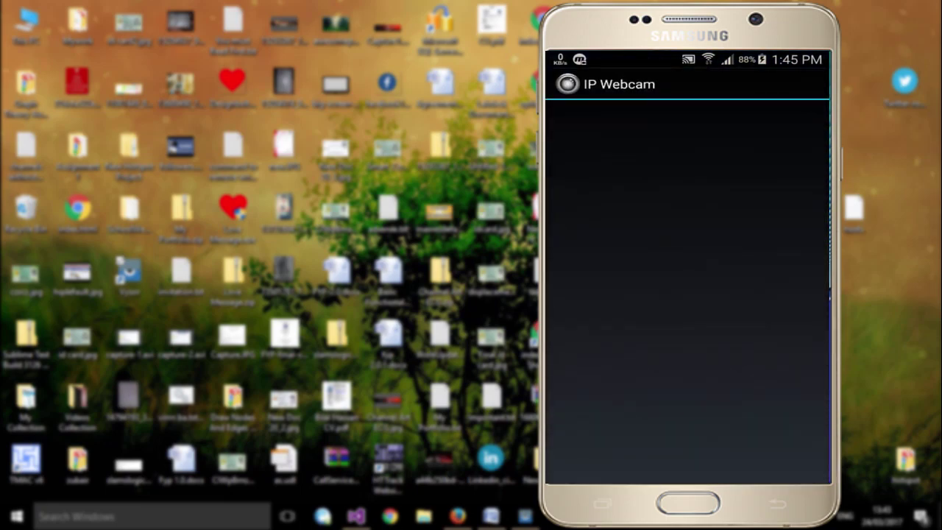
scroll(687, 275, down, 3)
scroll(687, 275, up, 3)
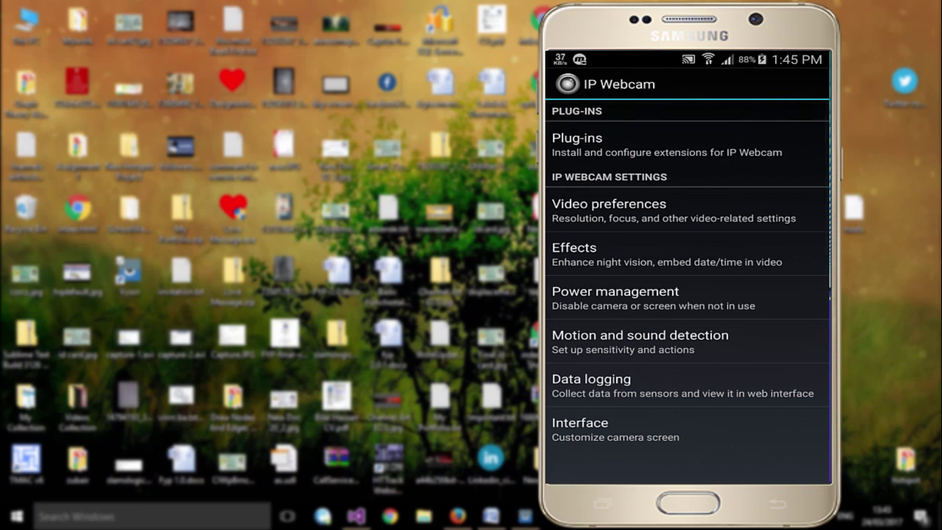
scroll(687, 275, down, 5)
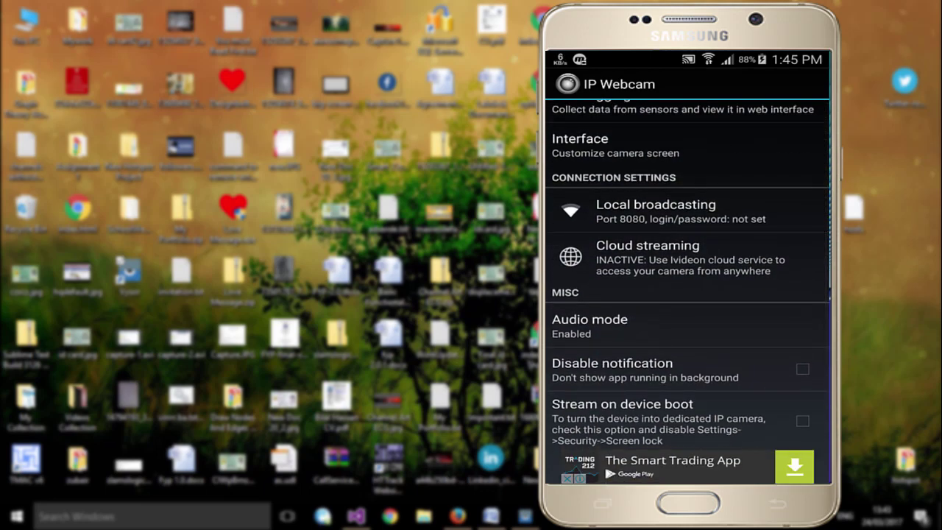
scroll(687, 275, down, 3)
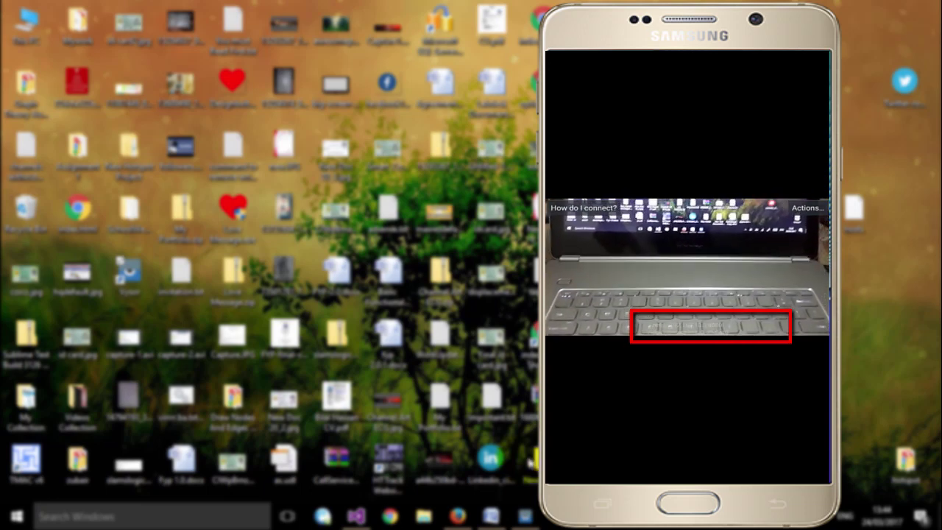
- Open a new Chrome window from the Windows taskbar
click(390, 513)
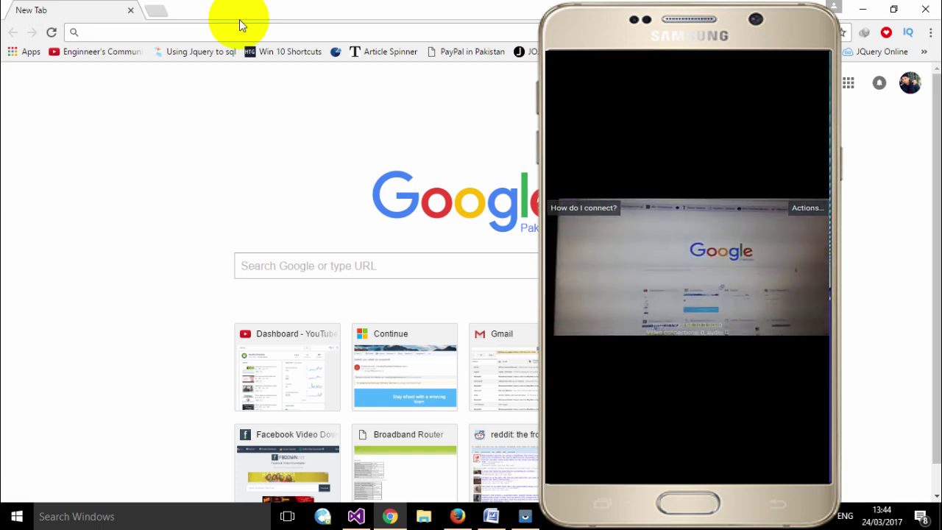
- Load 192.168.10.3:8080 in Chrome and play the live feed with the Flash renderer
text(192)
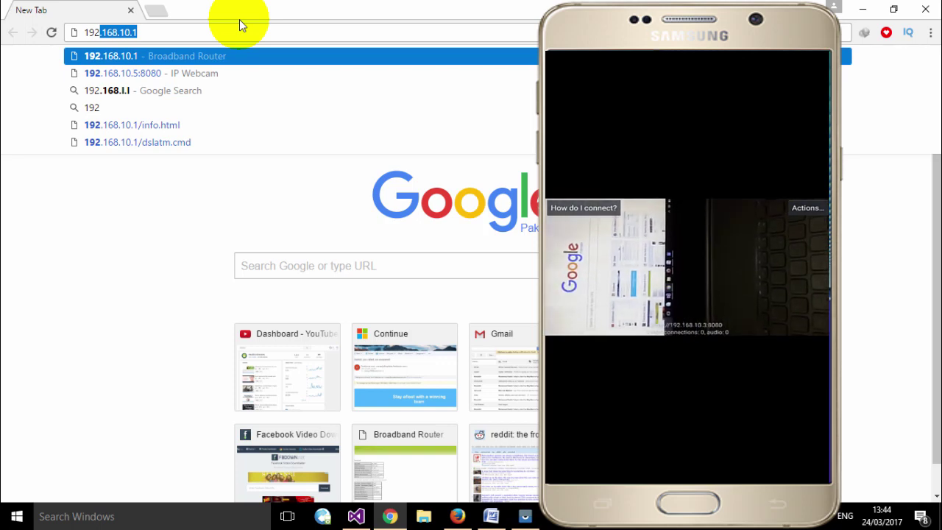
text(.168.10.)
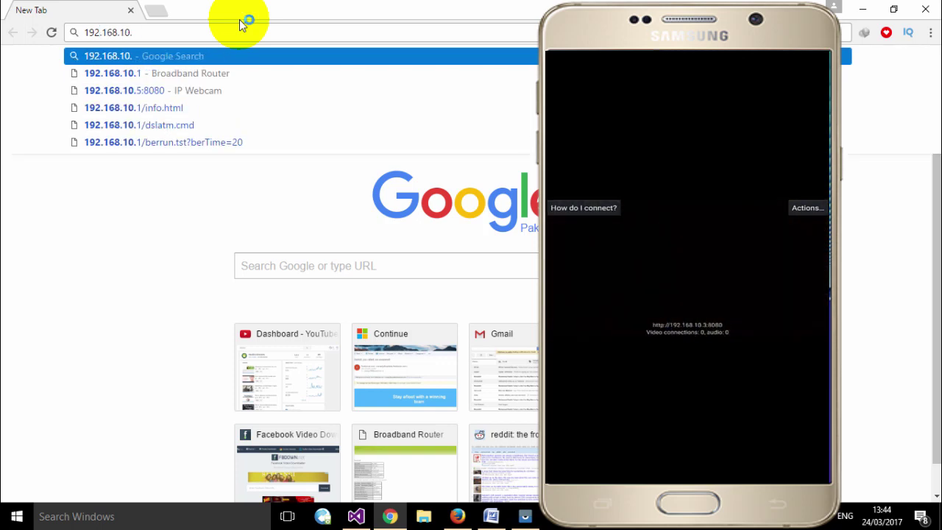
text(3:808)
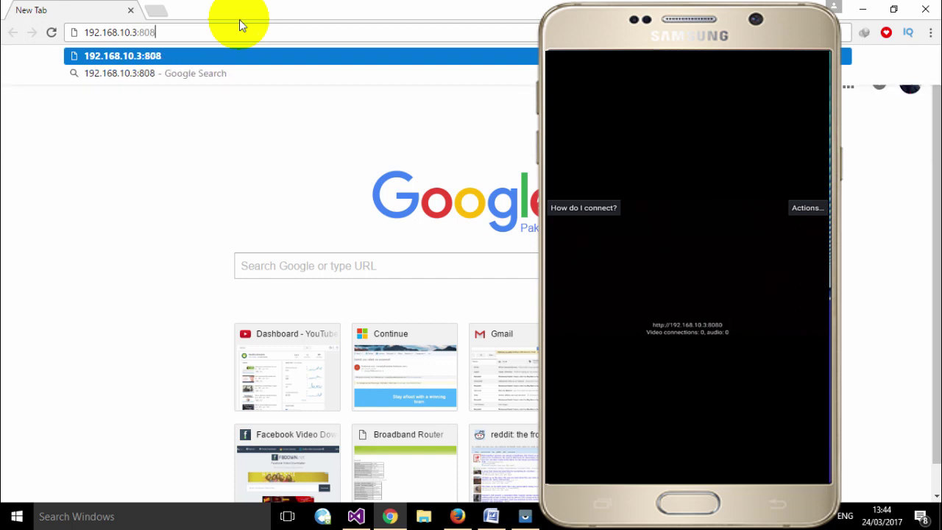
text(0)
key(Return)
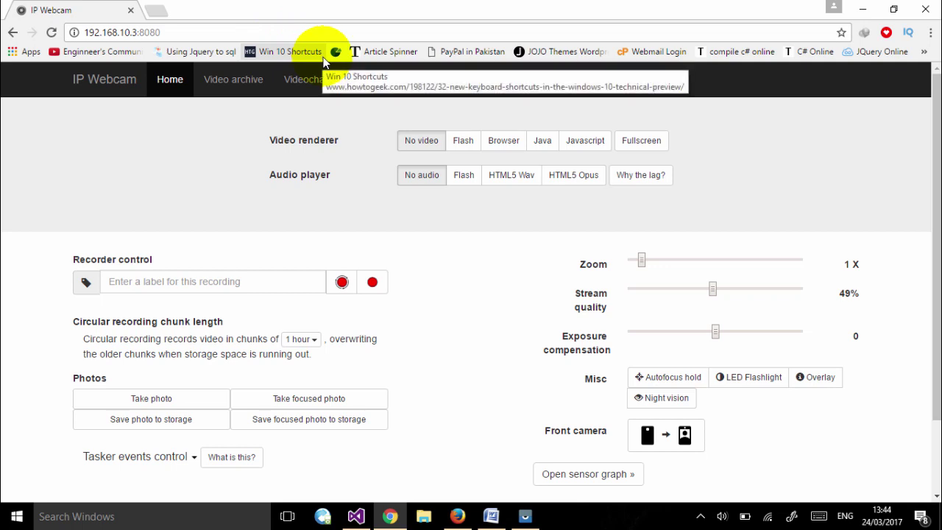
click(459, 144)
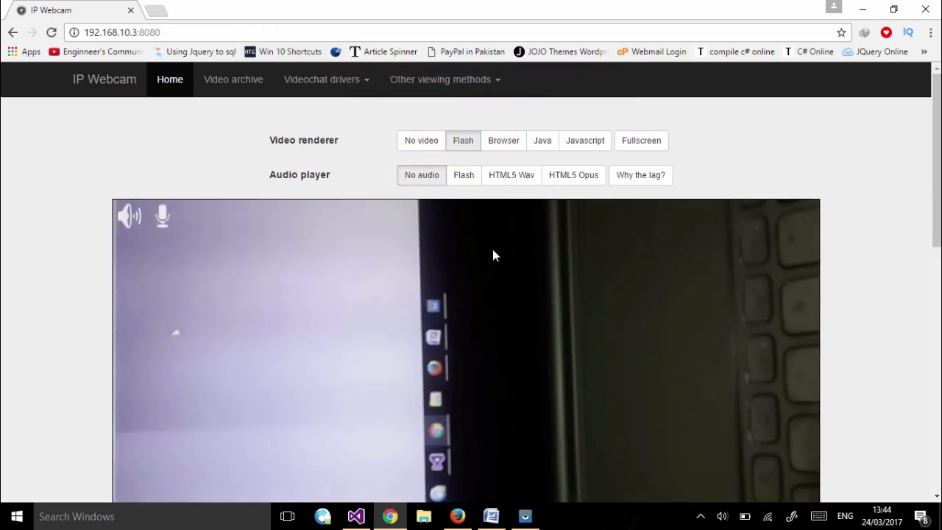
- Scroll up and down the IP Webcam control page to inspect the video and controls
scroll(493, 249, down, 5)
scroll(492, 249, up, 3)
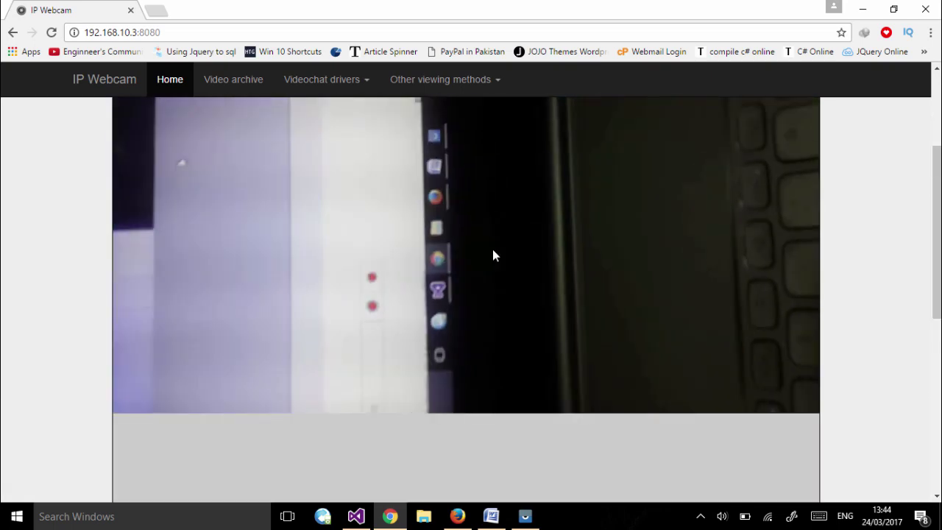
scroll(493, 249, up, 2)
scroll(492, 249, down, 2)
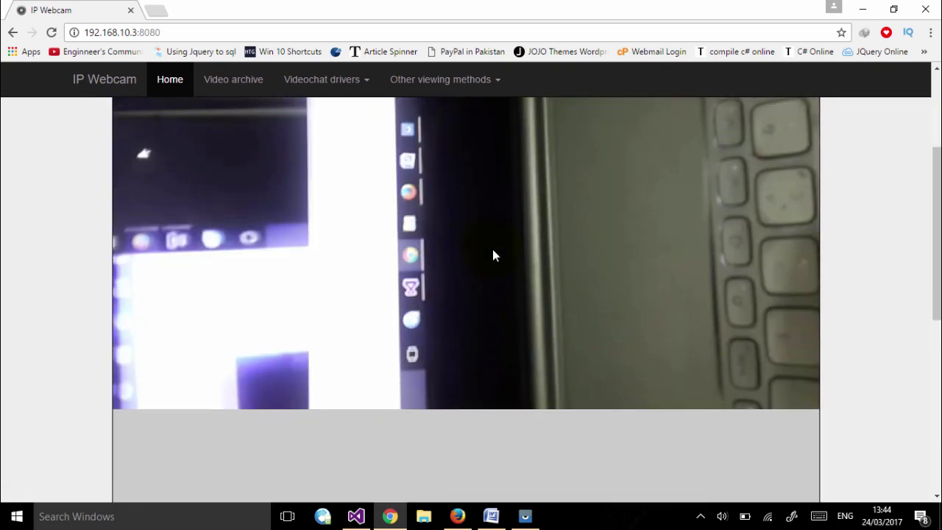
scroll(493, 255, down, 2)
scroll(492, 255, down, 3)
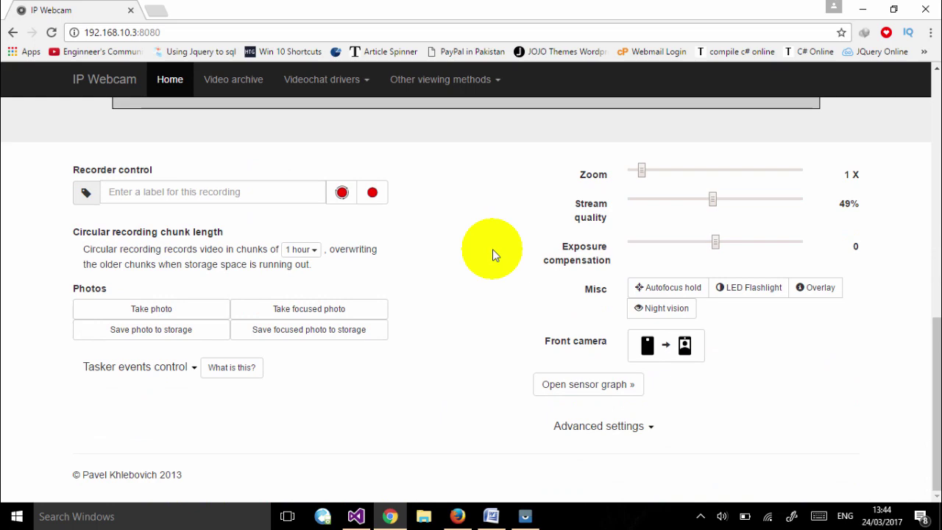
scroll(492, 249, up, 6)
scroll(493, 249, down, 5)
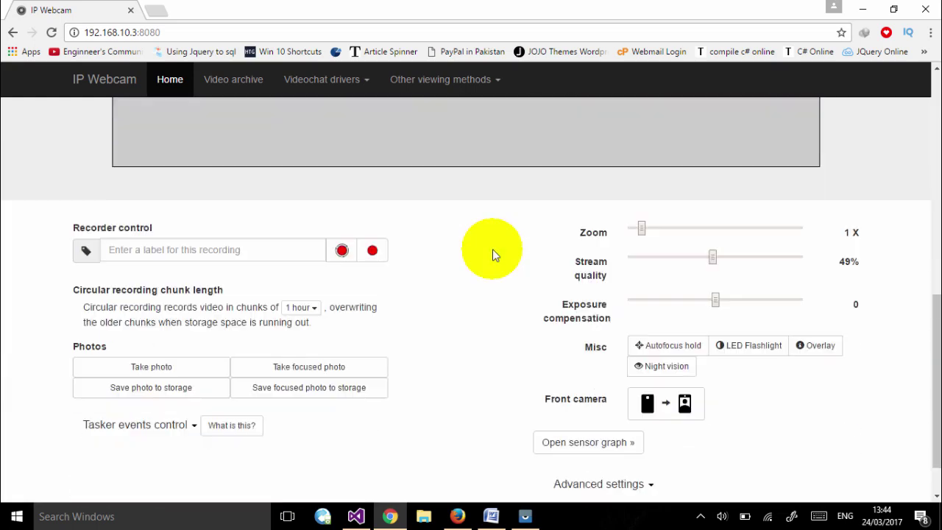
scroll(492, 254, down, 1)
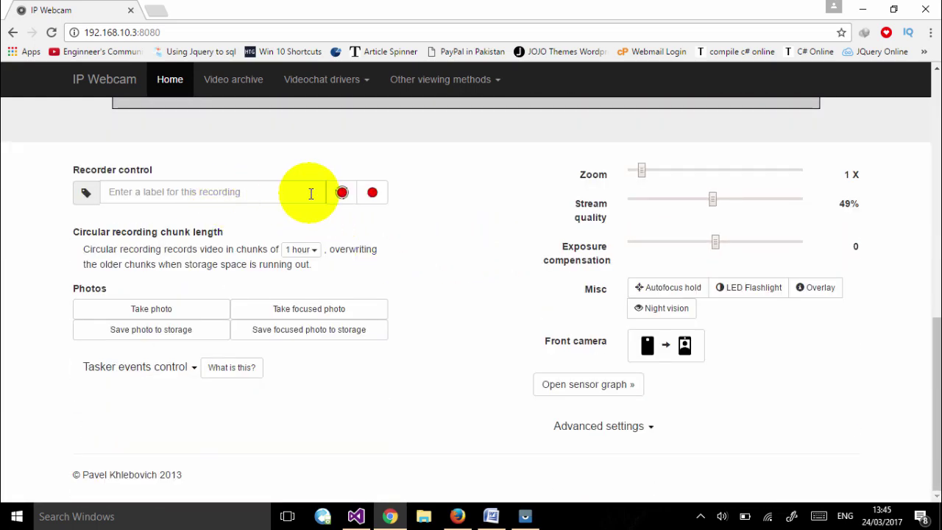
scroll(648, 167, up, 5)
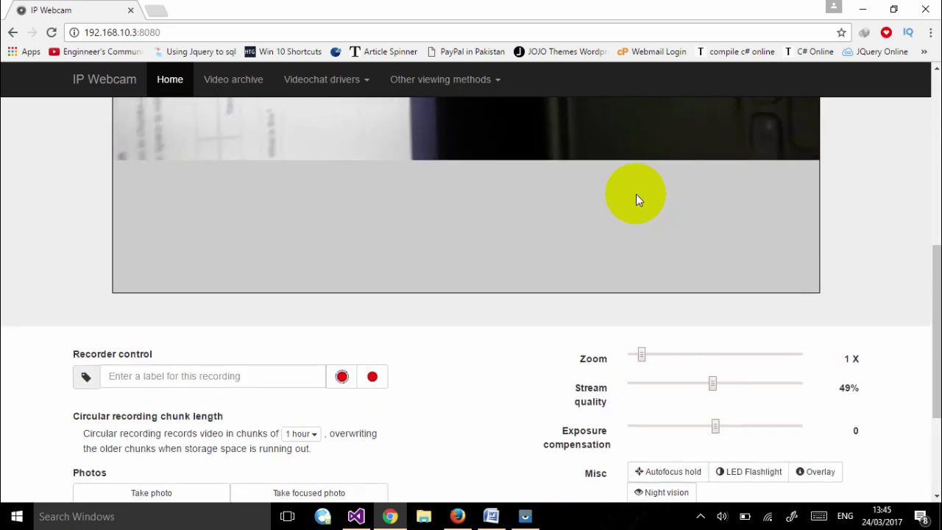
scroll(637, 200, down, 2)
- Zoom the phone camera in to 2.4 X
drag(642, 354, 712, 354)
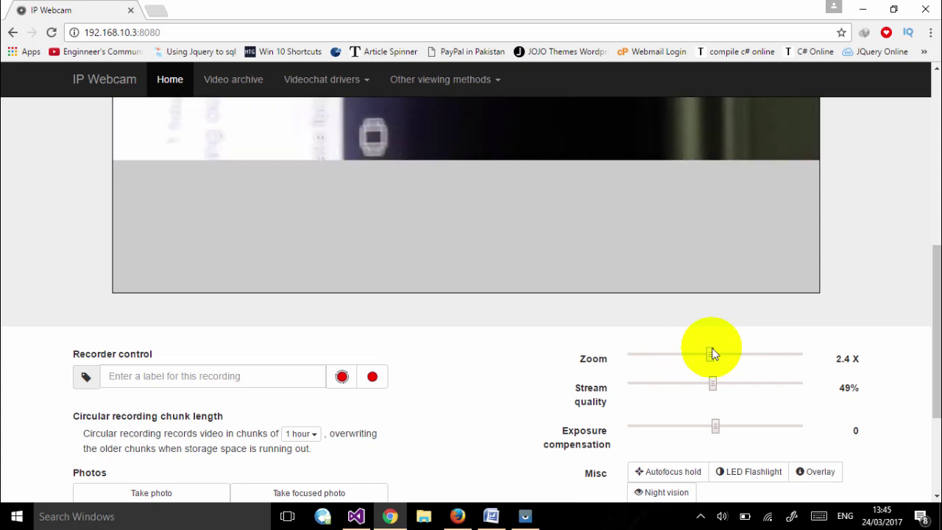
scroll(712, 347, up, 4)
scroll(711, 353, down, 5)
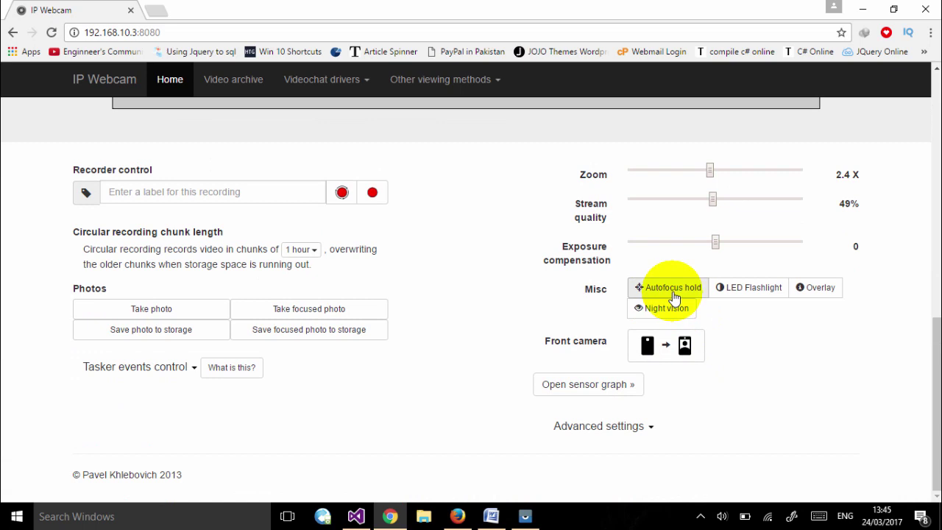
- Toggle the LED flashlight and night vision on and off, then open the sensor graph
click(744, 291)
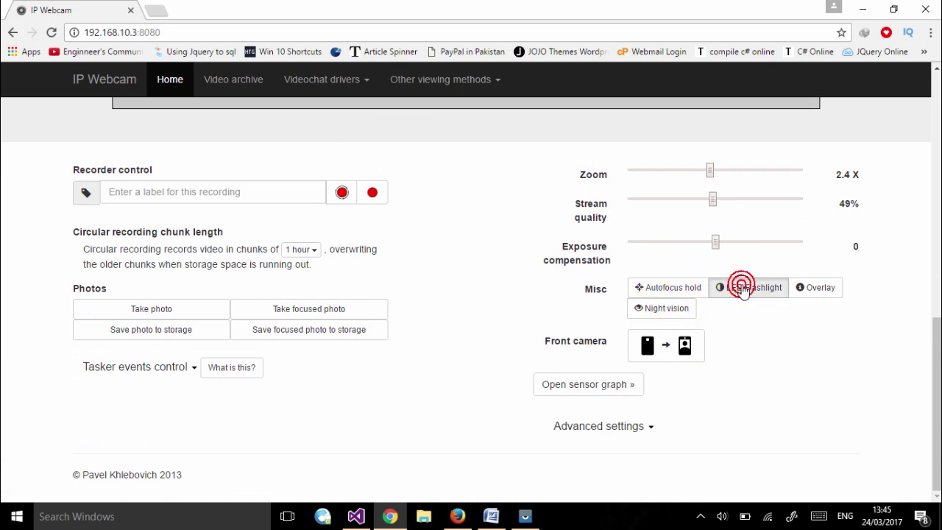
click(745, 290)
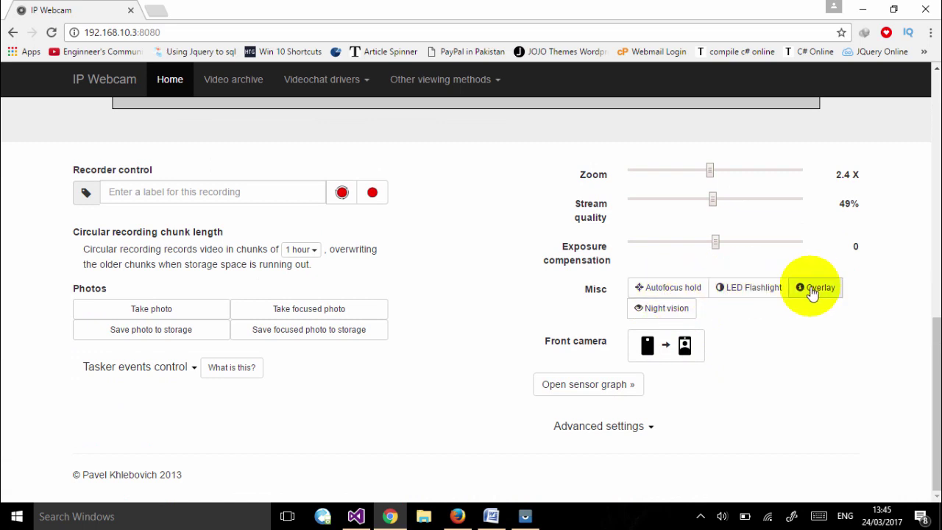
click(669, 310)
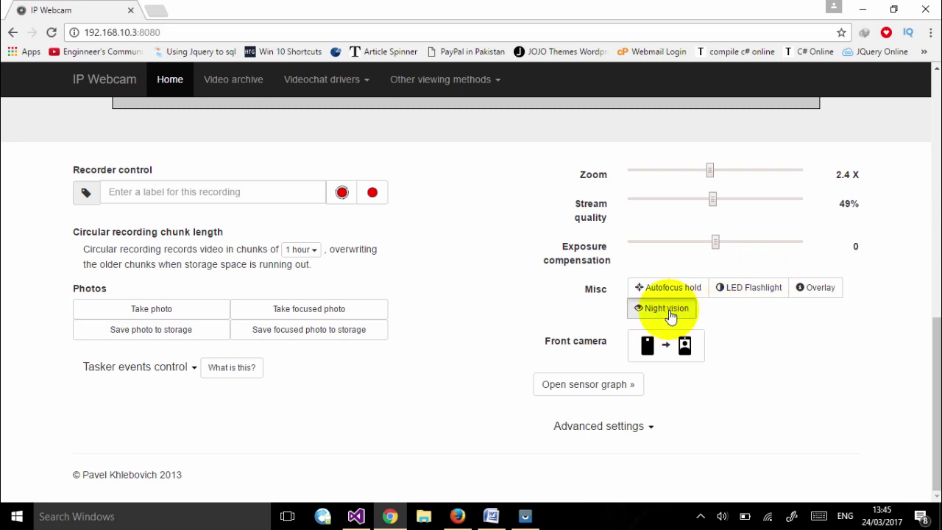
click(669, 311)
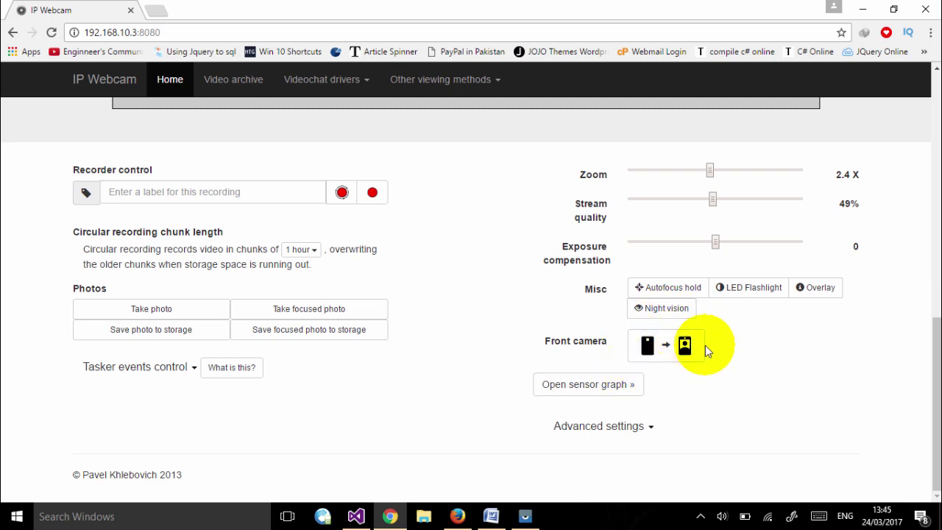
click(588, 385)
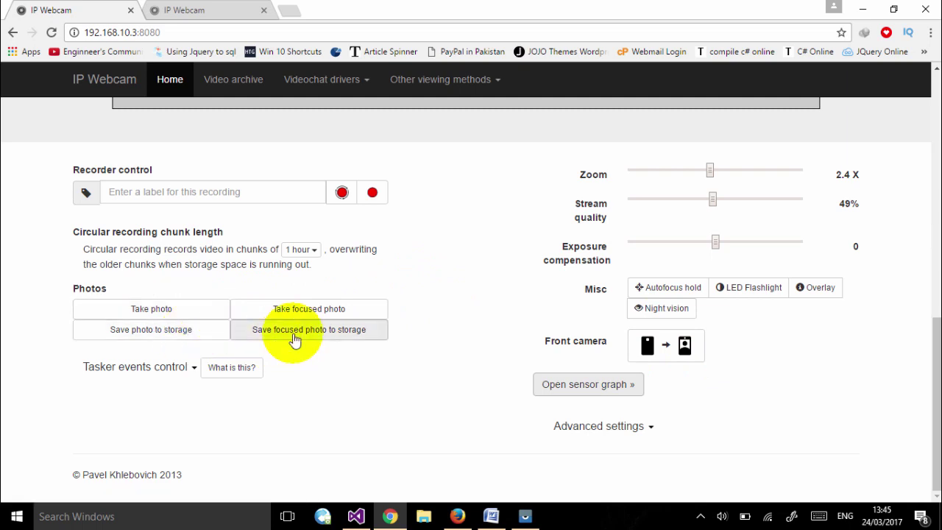
- Choose Flash audio, reload the IP Webcam page, and restore the Flash video renderer
scroll(493, 383, up, 5)
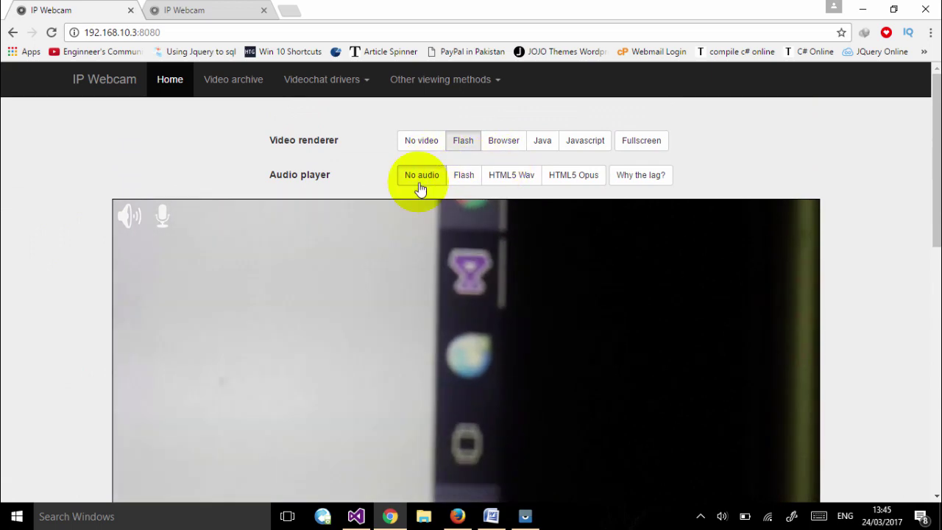
click(460, 174)
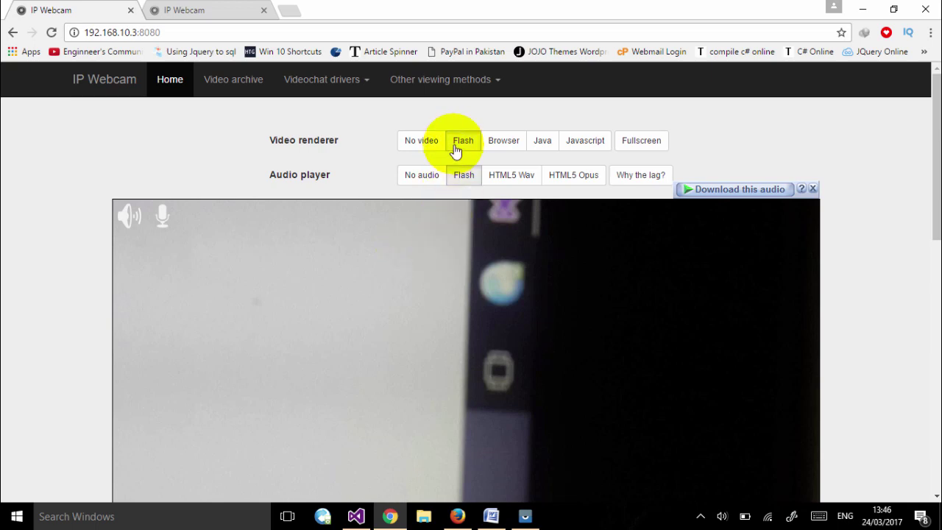
click(274, 29)
click(278, 30)
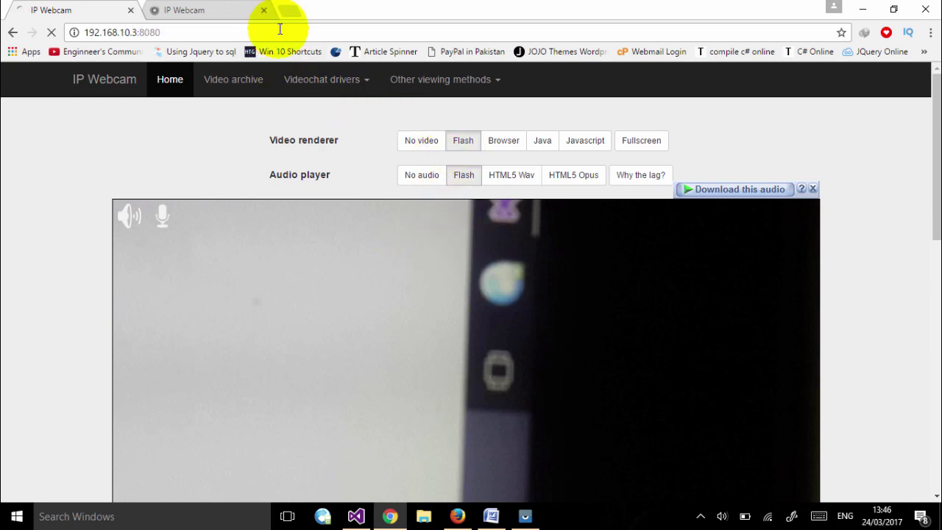
key(Return)
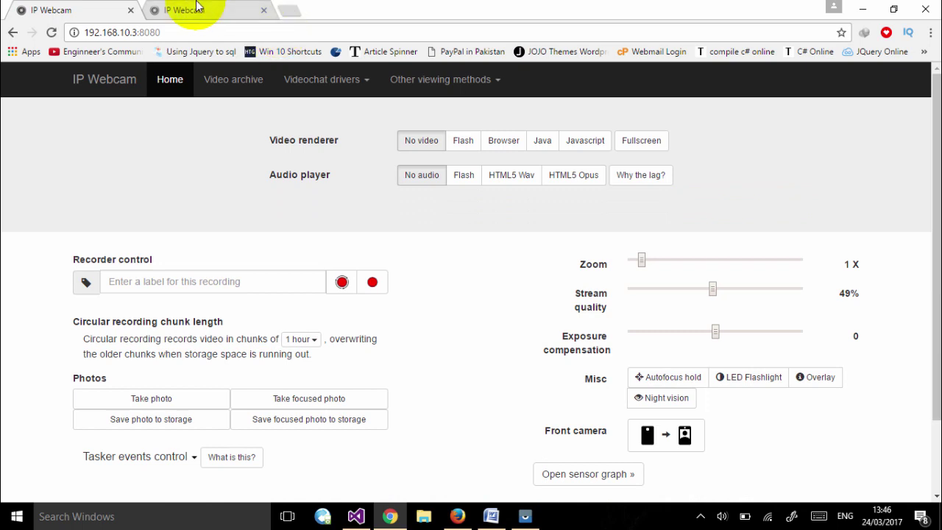
click(458, 142)
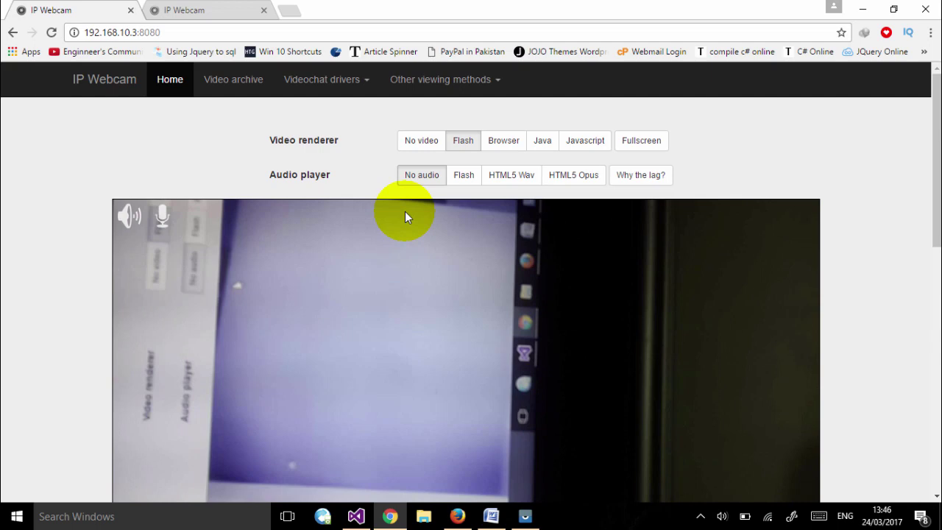
- Select the full address 192.168.10.3:8080 in Chrome's address bar
click(190, 35)
drag(168, 36, 73, 32)
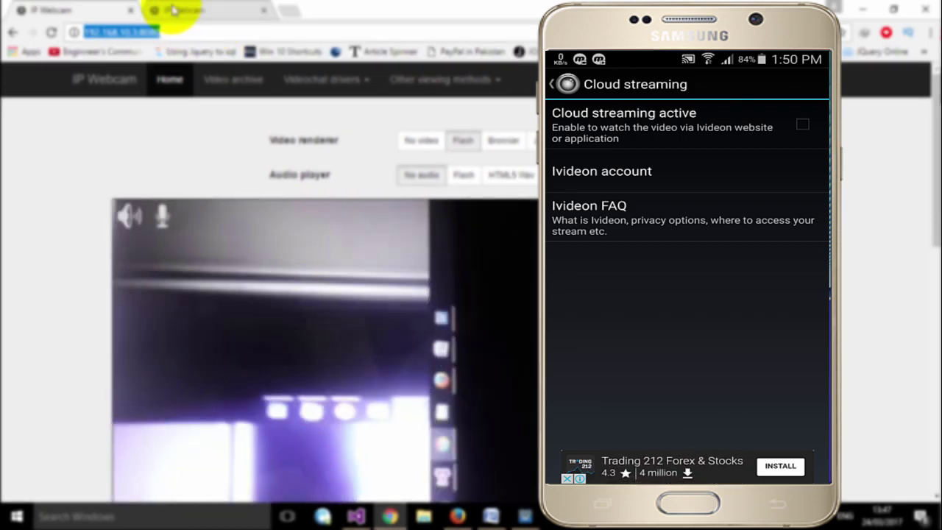
- Close the extra tab, search 'ivideon cloud service' in a new tab, and open Ivideon's result
click(130, 10)
click(289, 11)
text(id)
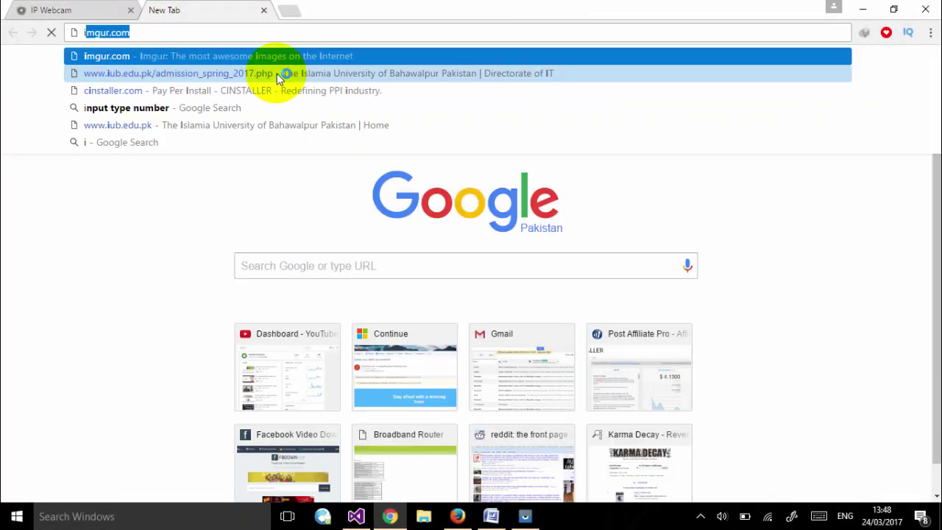
key(BackSpace)
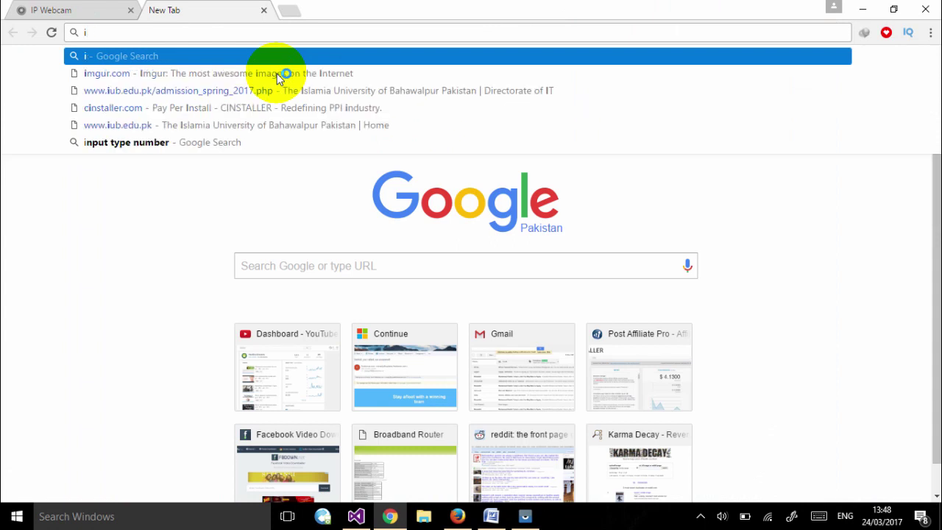
text(video)
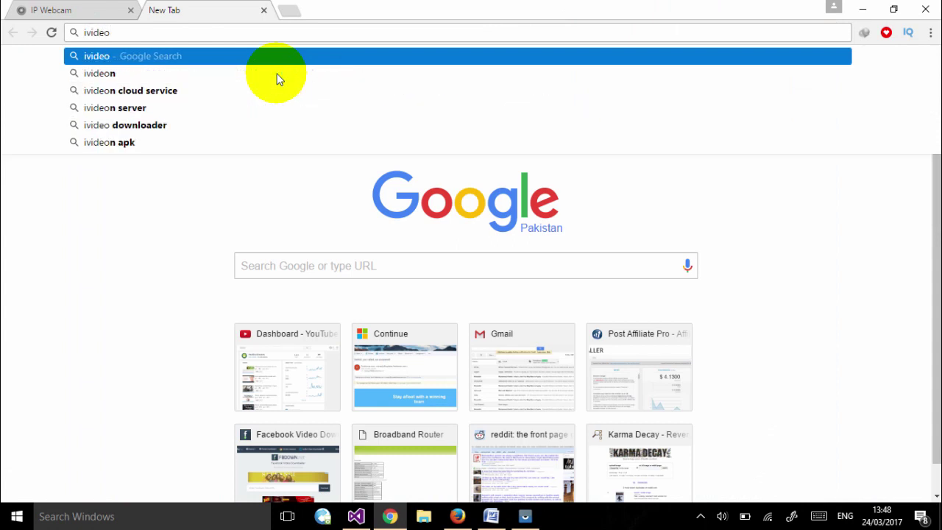
key(Down)
key(Down)
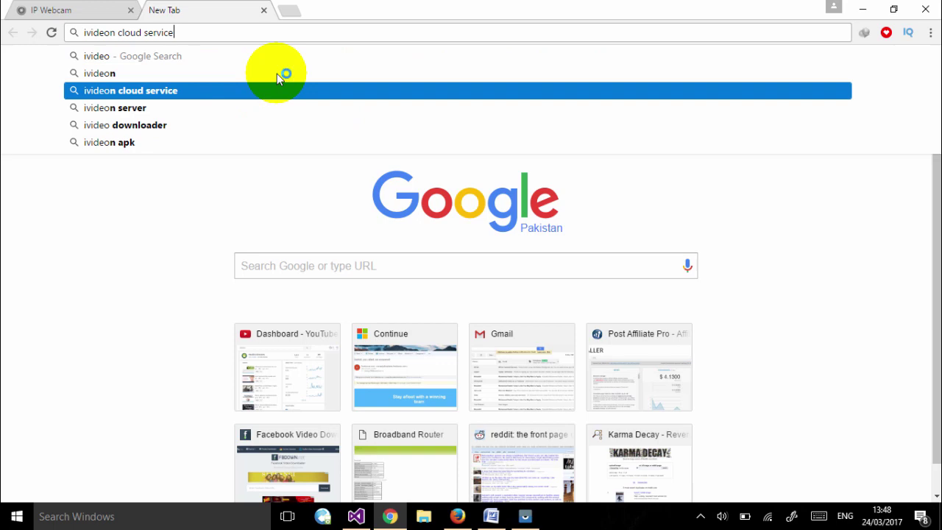
key(Return)
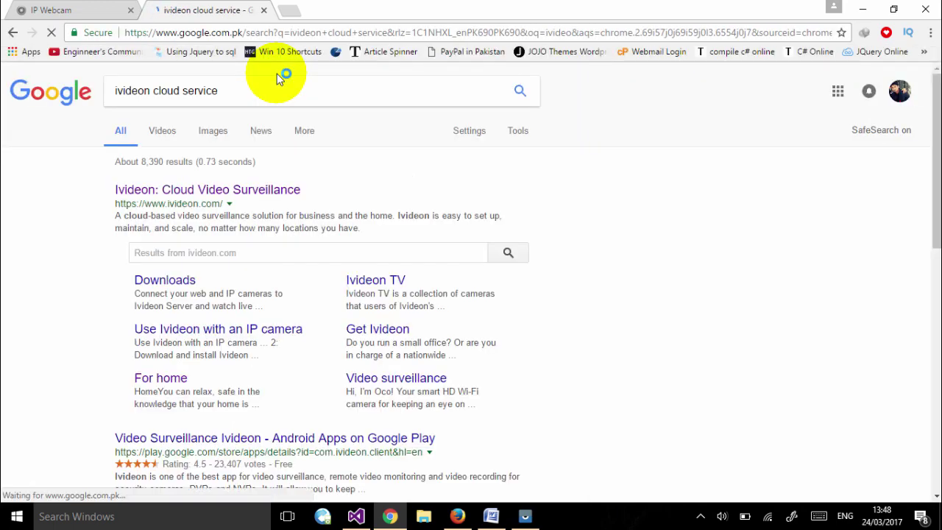
click(211, 191)
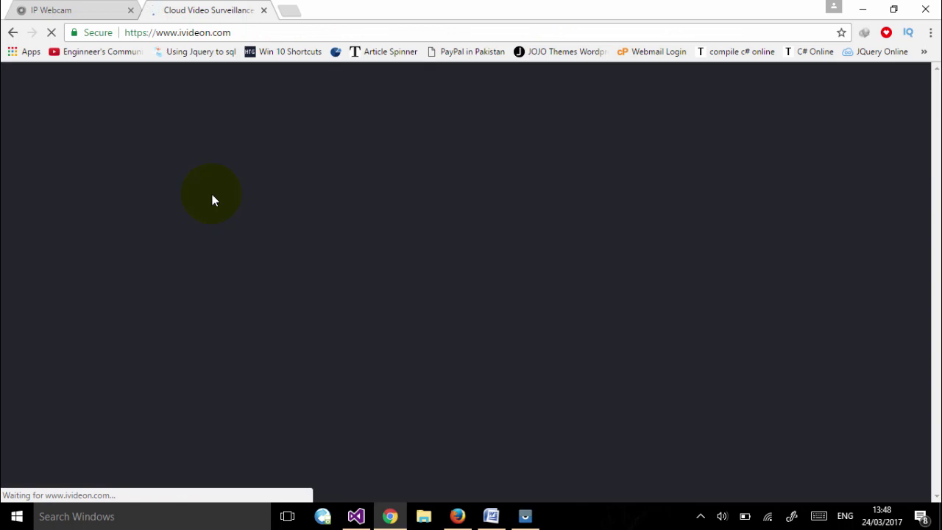